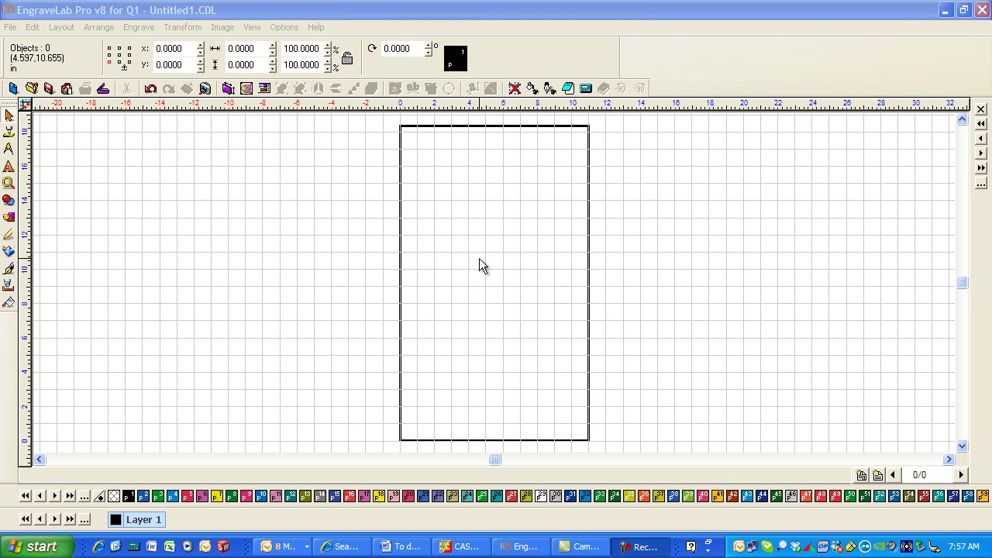
View EngraveLab's version details via Help > About EngraveLab..., then dismiss the About dialog.
{"action": "left_click", "coordinate": [309, 206]}
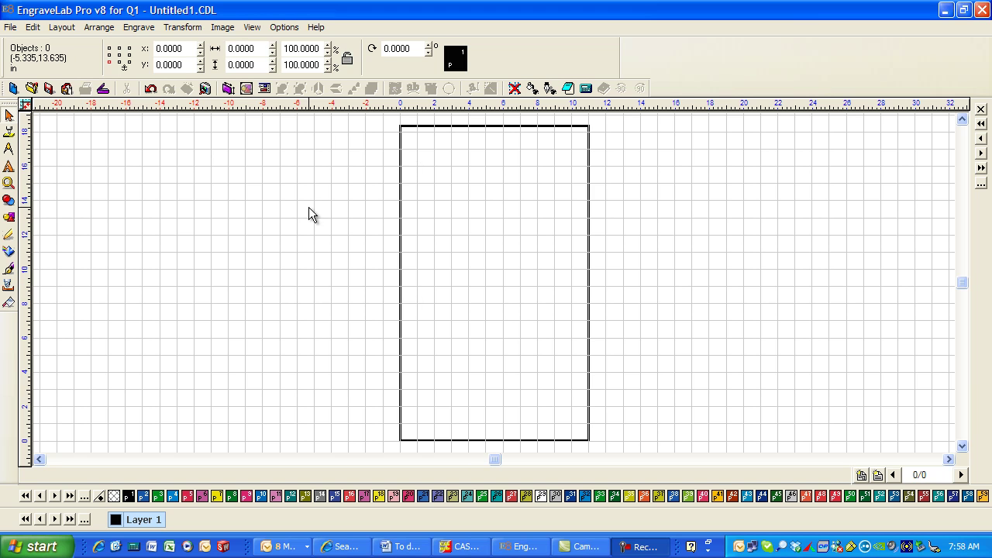
{"action": "left_click", "coordinate": [313, 29]}
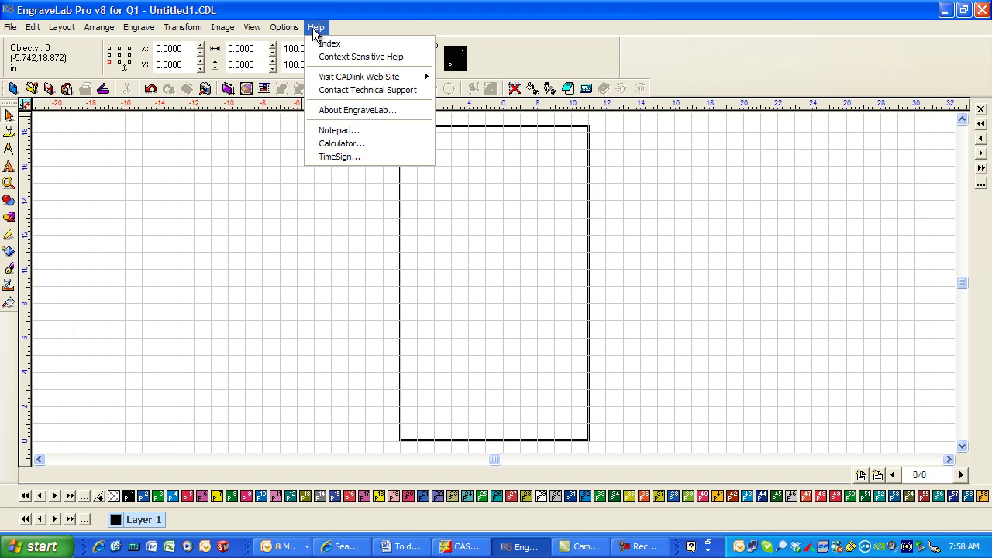
{"action": "left_click", "coordinate": [380, 112]}
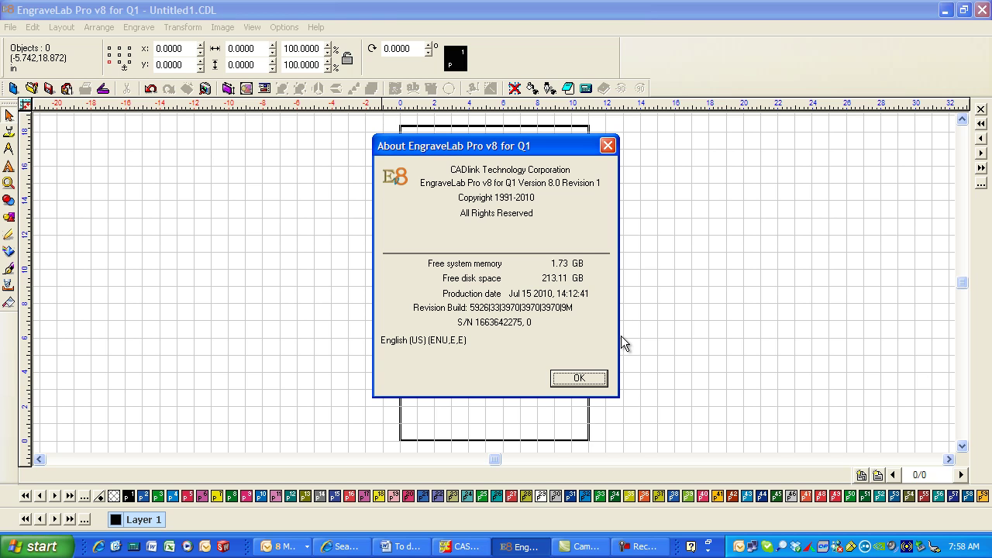
{"action": "key", "text": "Return"}
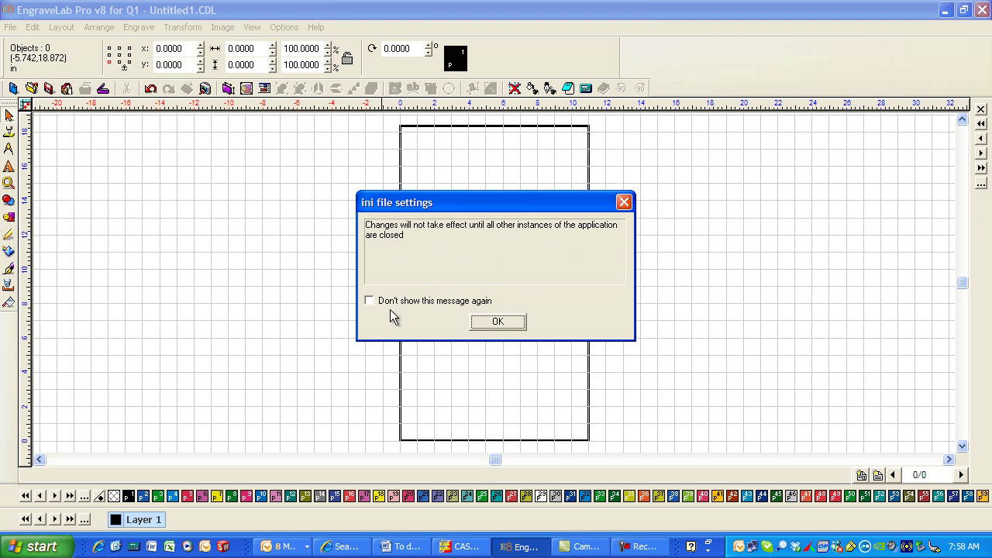
Accept the ini notice to open cadlink.ini in Notepad, then minimise EngraveLab and Notepad.
{"action": "left_click", "coordinate": [496, 323]}
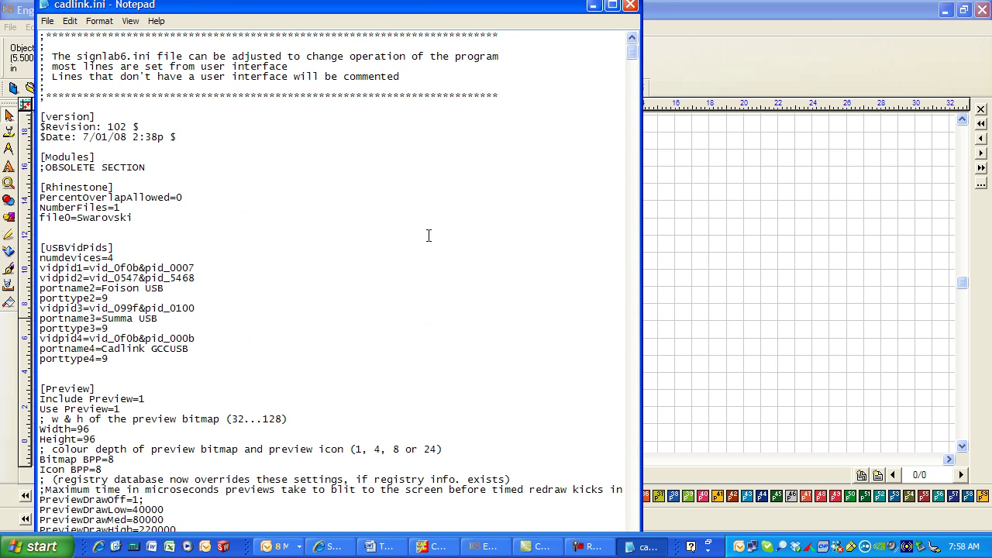
{"action": "left_click_drag", "start_coordinate": [125, 10], "coordinate": [375, 59]}
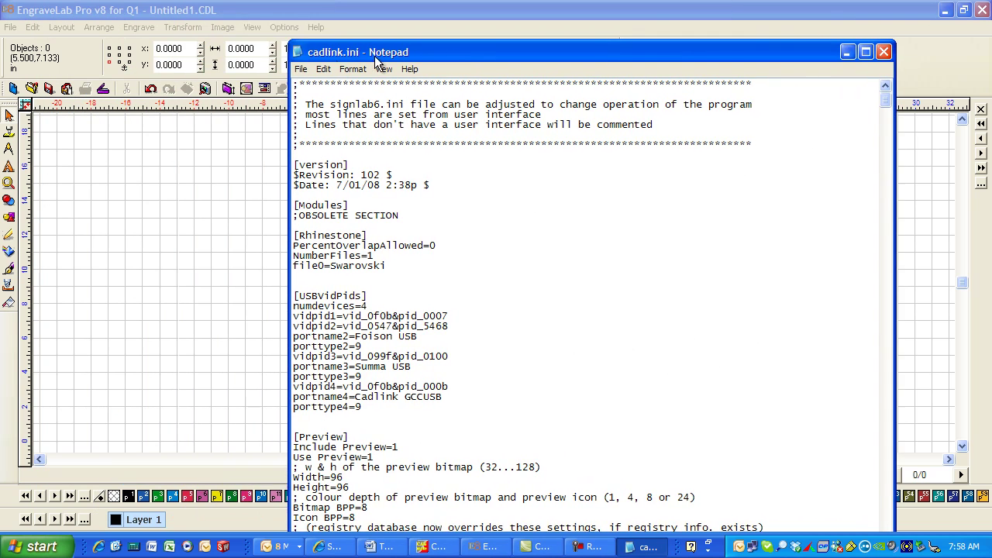
{"action": "left_click_drag", "start_coordinate": [493, 58], "coordinate": [325, 57]}
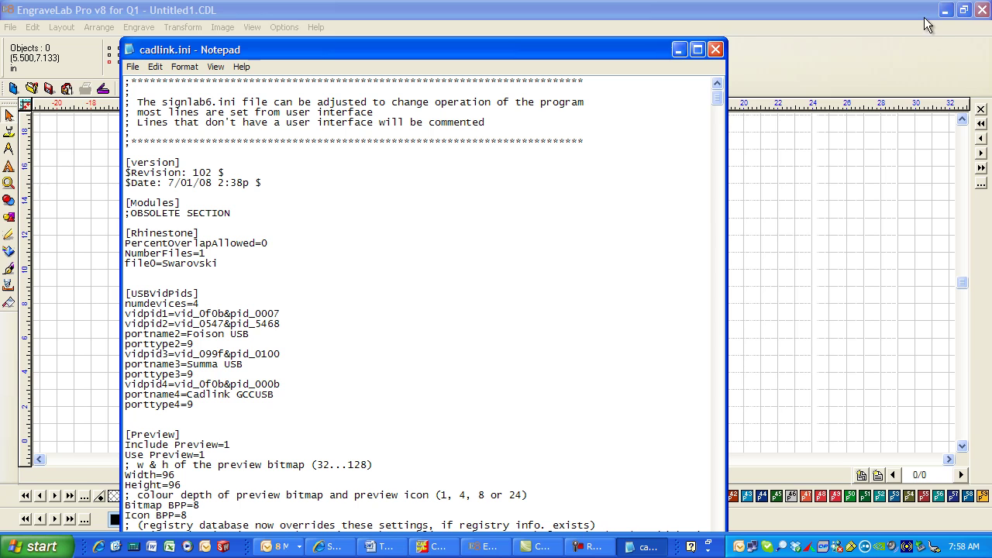
{"action": "left_click", "coordinate": [945, 10]}
{"action": "left_click", "coordinate": [679, 51]}
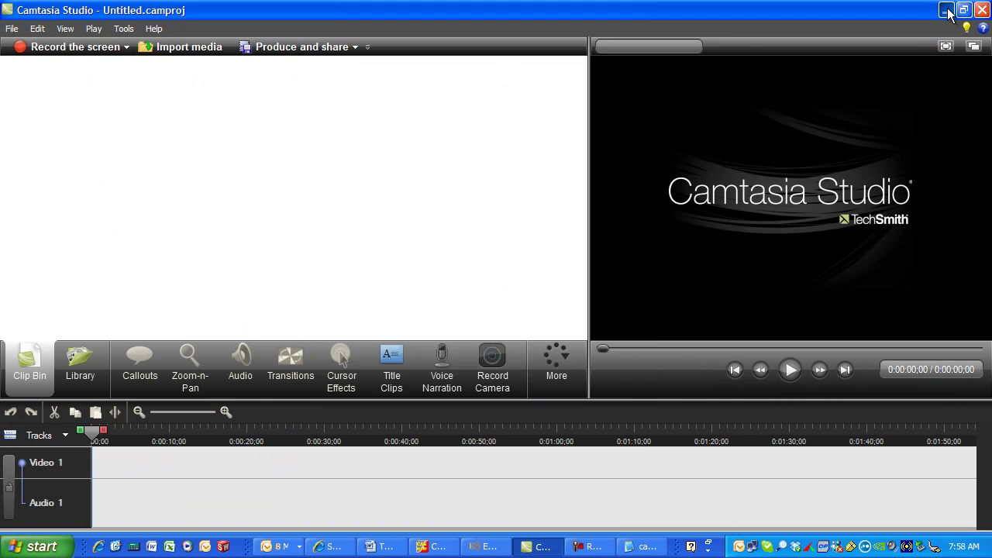
From the desktop, open Local Disk (C:) and the EngraveLab Pro v8 for Q1 folder.
{"action": "left_click", "coordinate": [946, 10]}
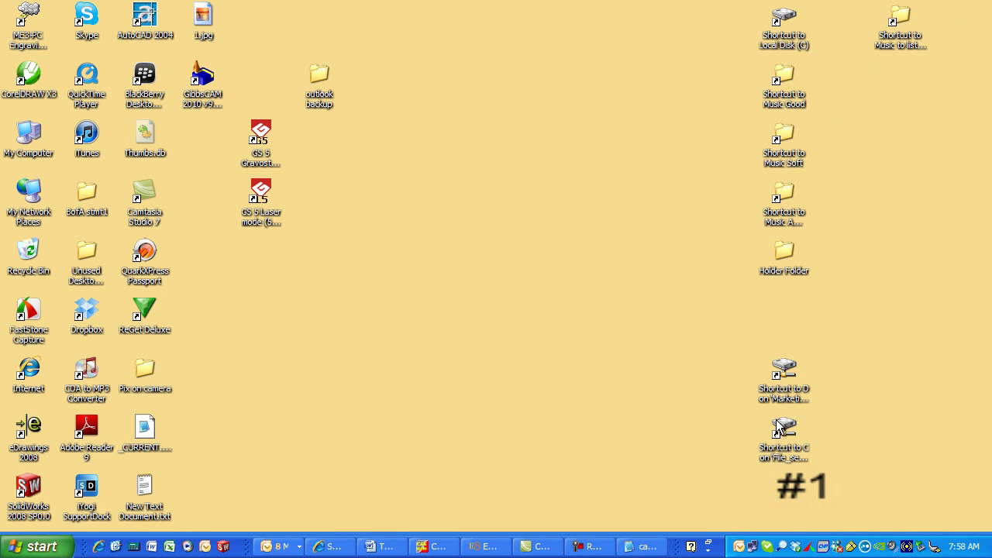
{"action": "double_click", "coordinate": [783, 43]}
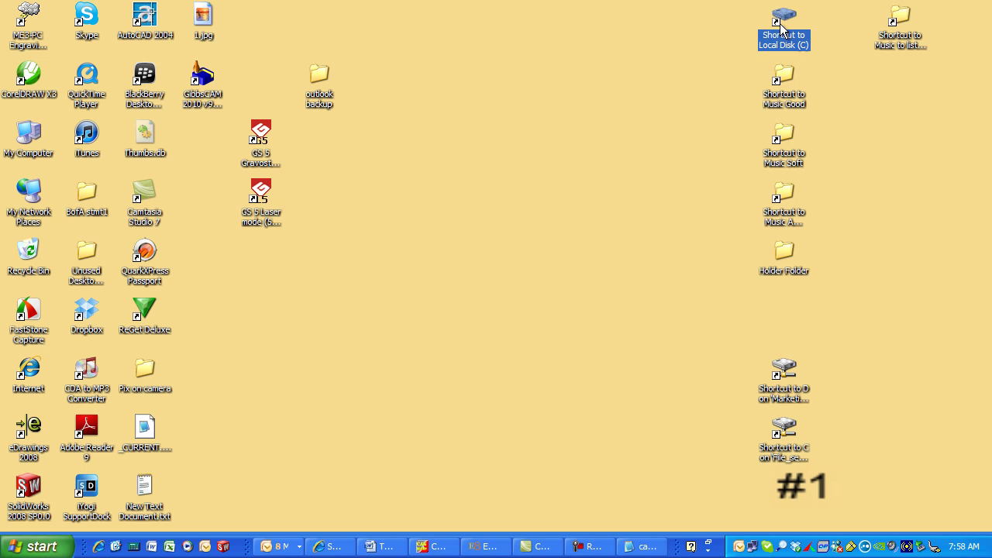
{"action": "scroll", "coordinate": [487, 378], "scroll_direction": "down", "scroll_amount": 3}
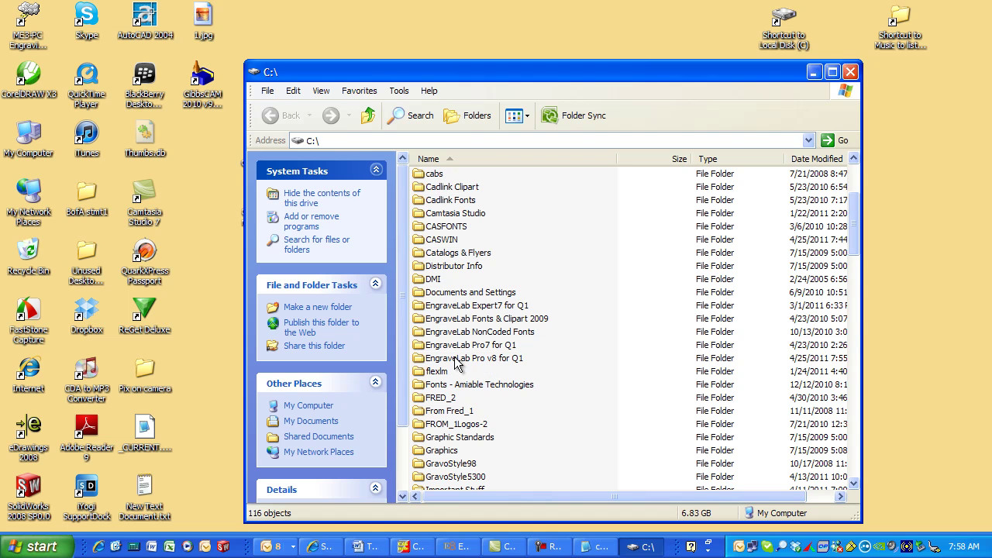
{"action": "double_click", "coordinate": [454, 358]}
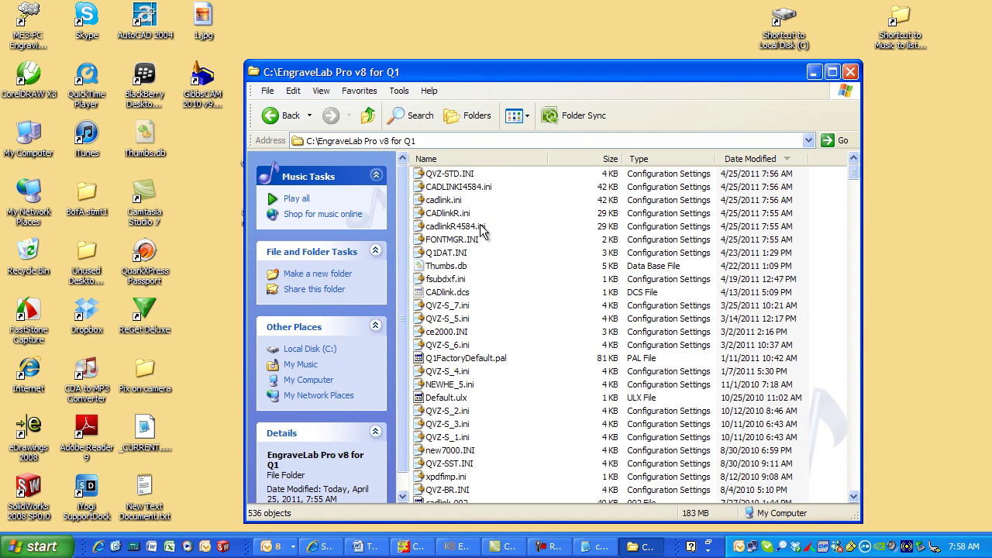
Sort the folder's files by name and select cadlink.ini.
{"action": "left_click", "coordinate": [484, 156]}
{"action": "scroll", "coordinate": [527, 327], "scroll_direction": "down", "scroll_amount": 5}
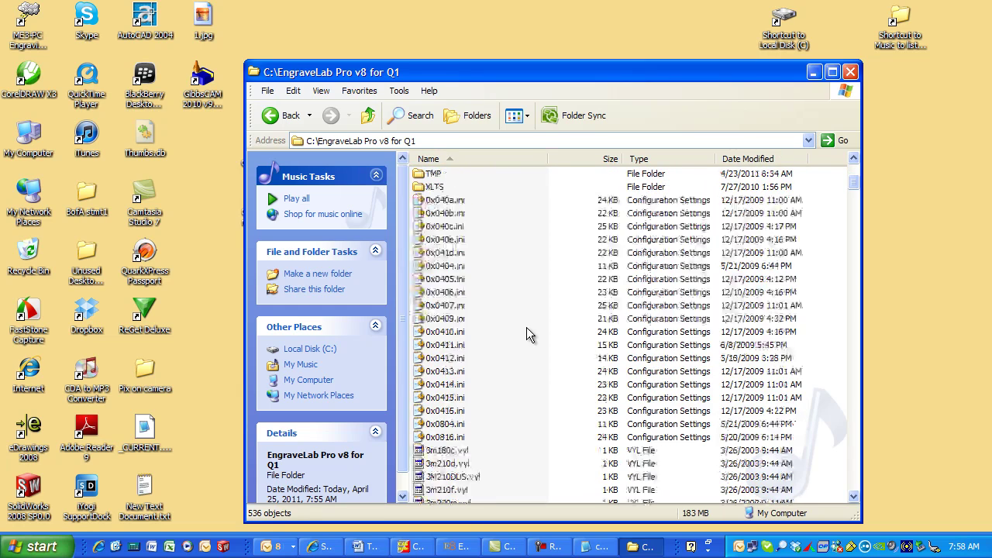
{"action": "scroll", "coordinate": [525, 329], "scroll_direction": "down", "scroll_amount": 15}
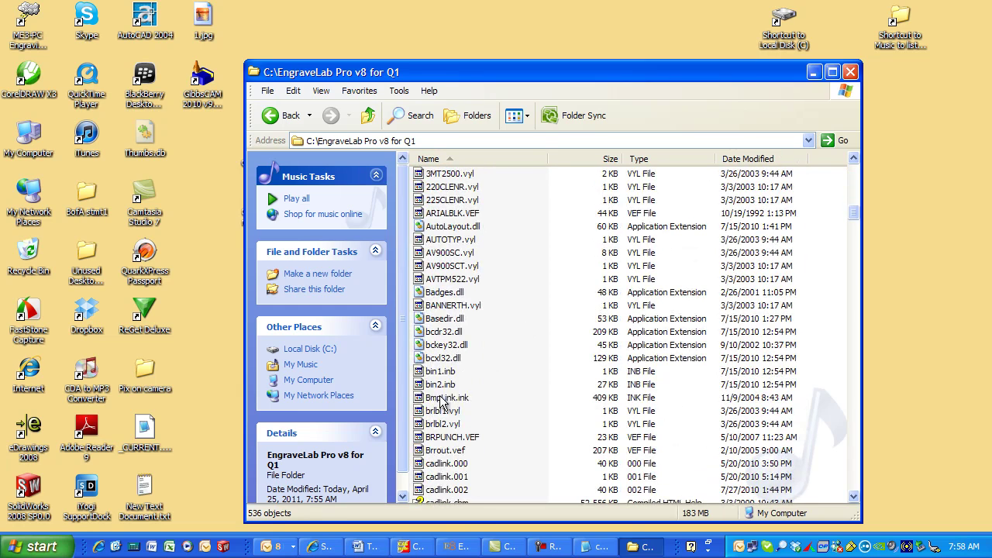
{"action": "left_click", "coordinate": [447, 398]}
{"action": "left_click", "coordinate": [465, 463]}
{"action": "scroll", "coordinate": [504, 422], "scroll_direction": "down", "scroll_amount": 4}
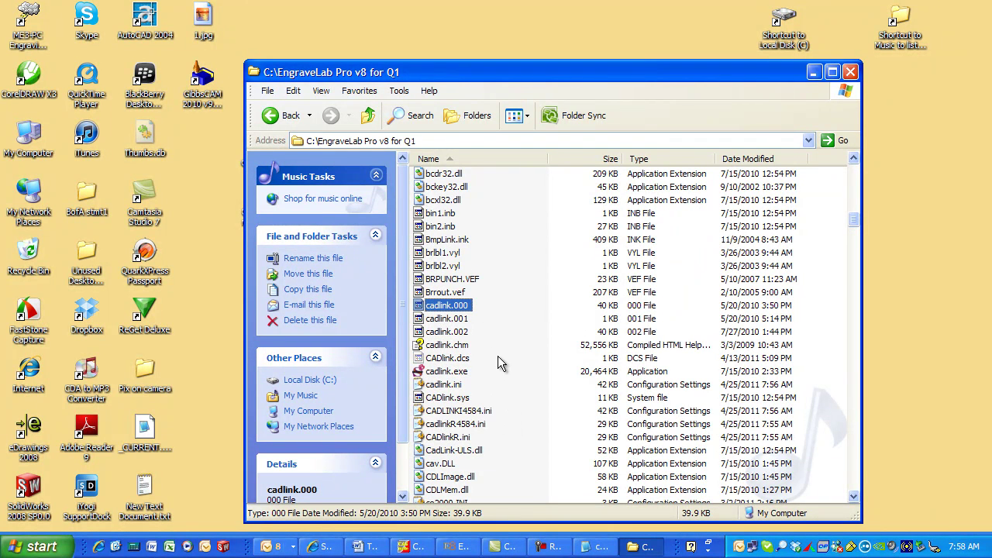
{"action": "left_click", "coordinate": [439, 385]}
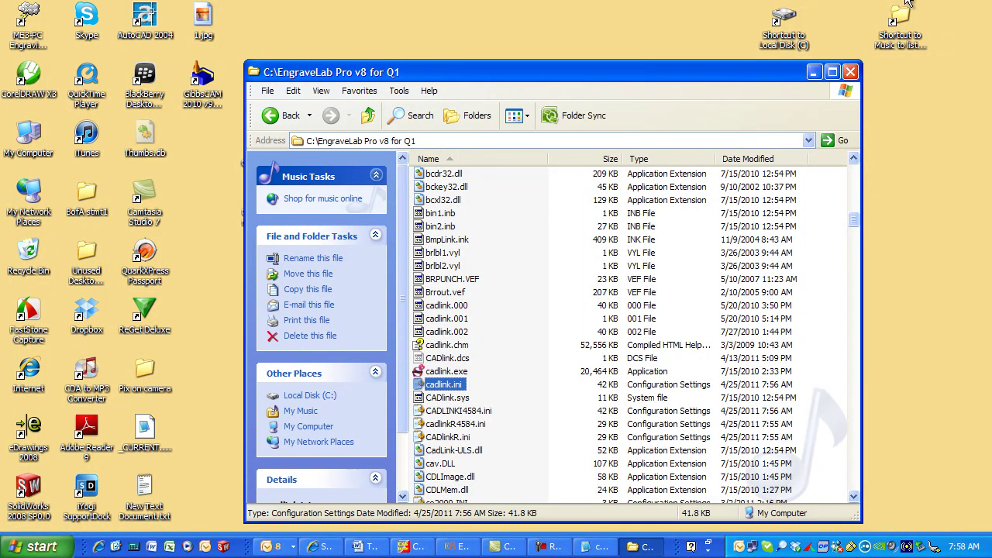
Restore EngraveLab and cadlink.ini, then search cadlink.ini for 'plotter'.
{"action": "left_click", "coordinate": [813, 72]}
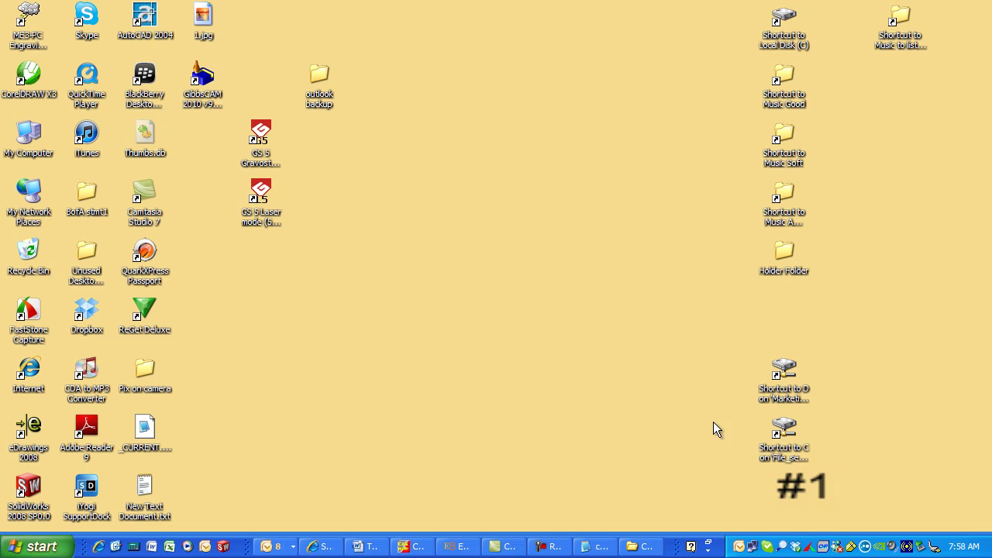
{"action": "left_click", "coordinate": [465, 548]}
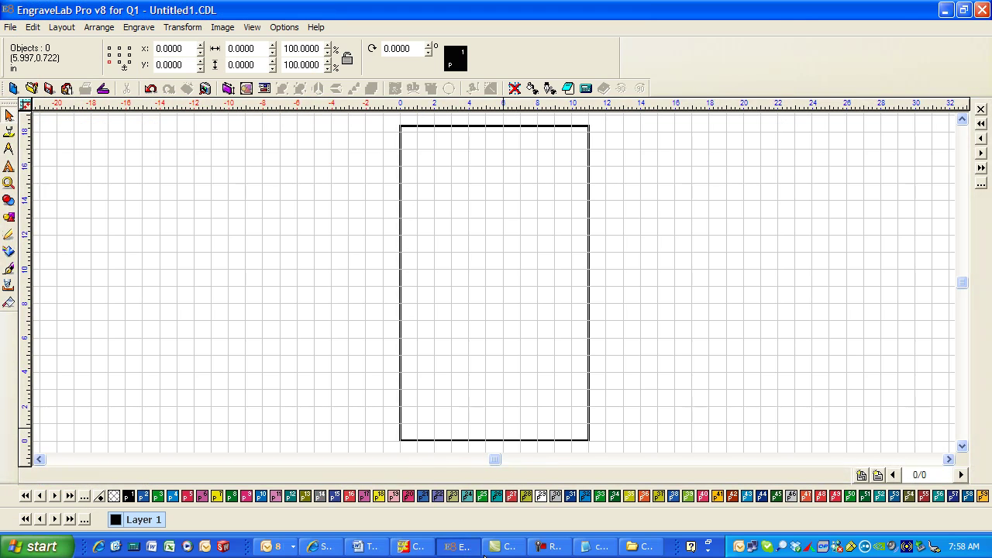
{"action": "left_click", "coordinate": [595, 547]}
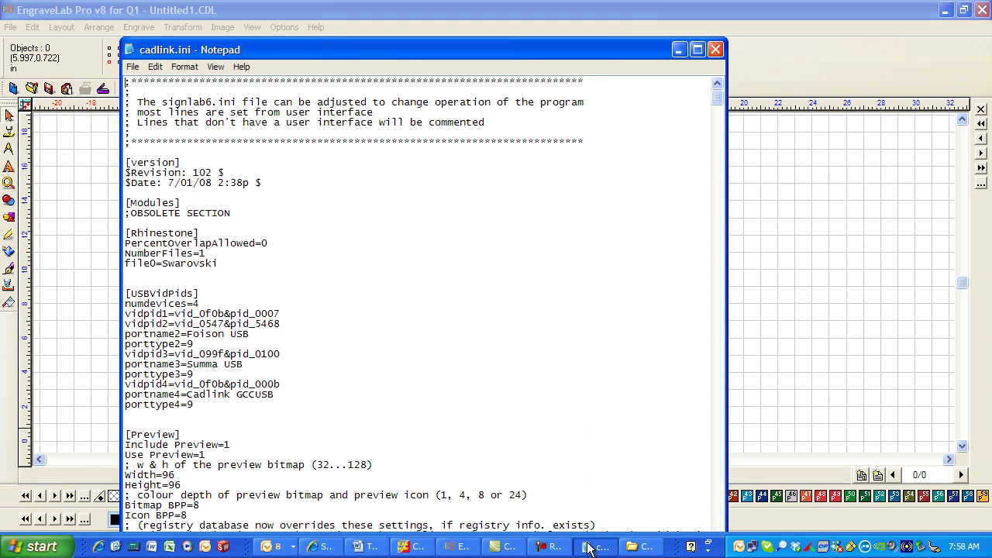
{"action": "left_click", "coordinate": [155, 66]}
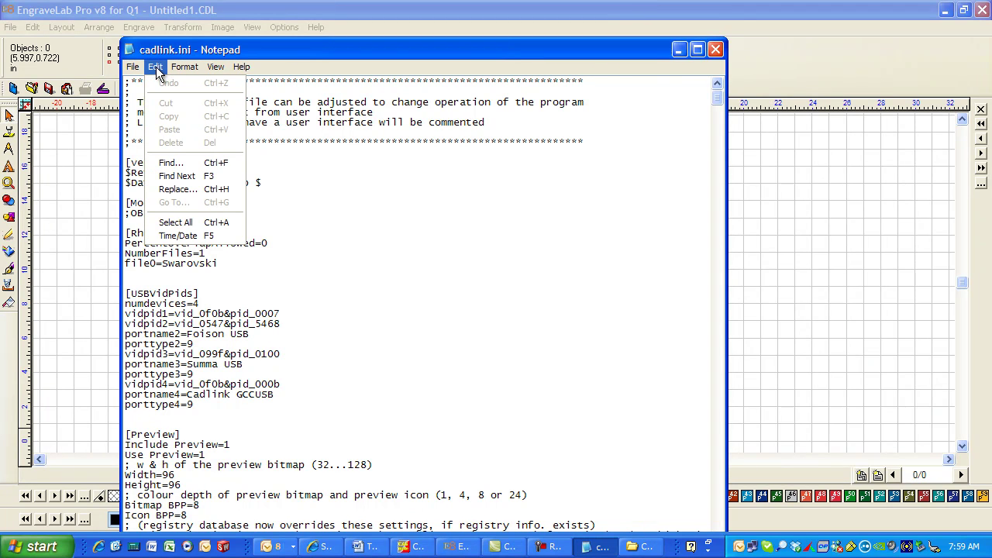
{"action": "left_click", "coordinate": [172, 163]}
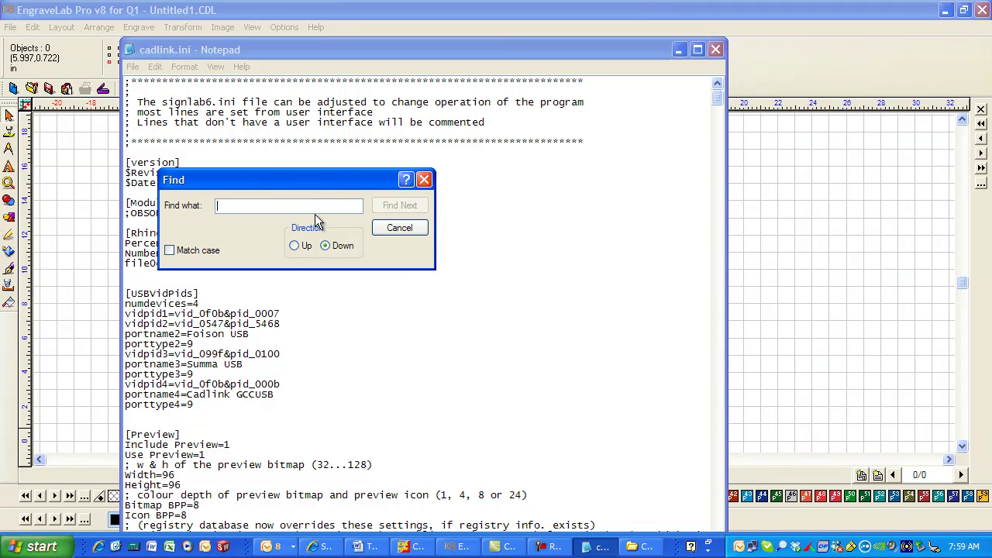
{"action": "type", "text": "plotter"}
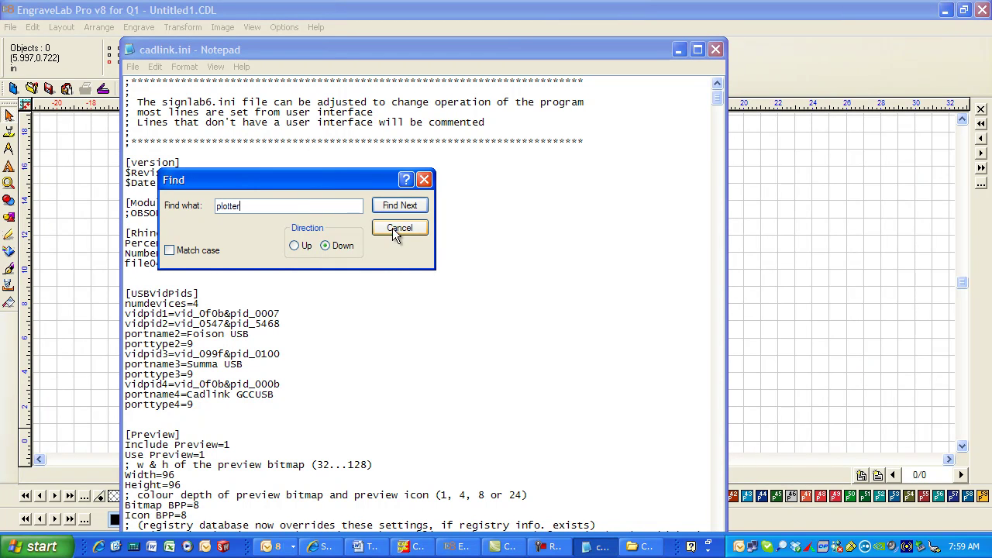
{"action": "left_click", "coordinate": [410, 209]}
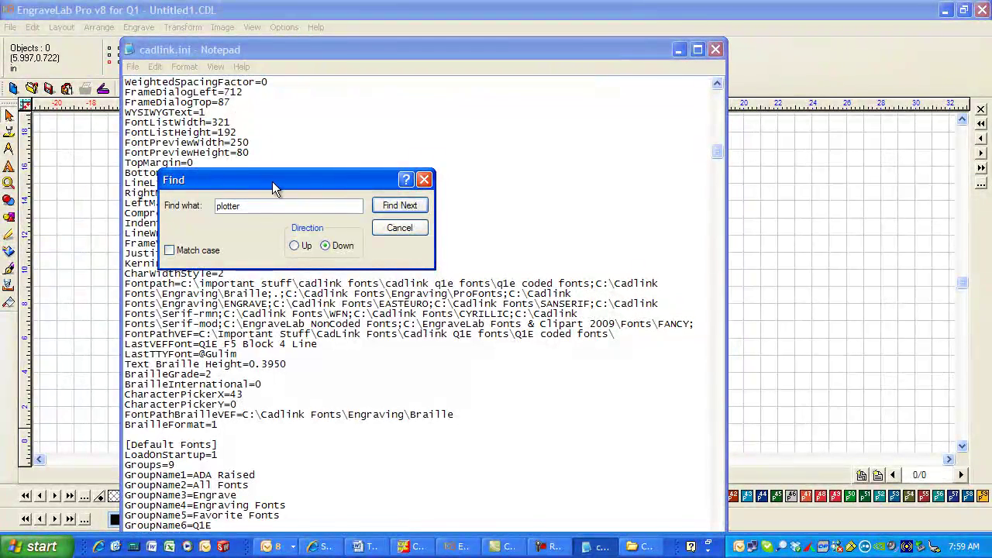
Find the next 'plotter' occurrence, close the search, and move Notepad higher.
{"action": "left_click_drag", "start_coordinate": [272, 180], "coordinate": [395, 137]}
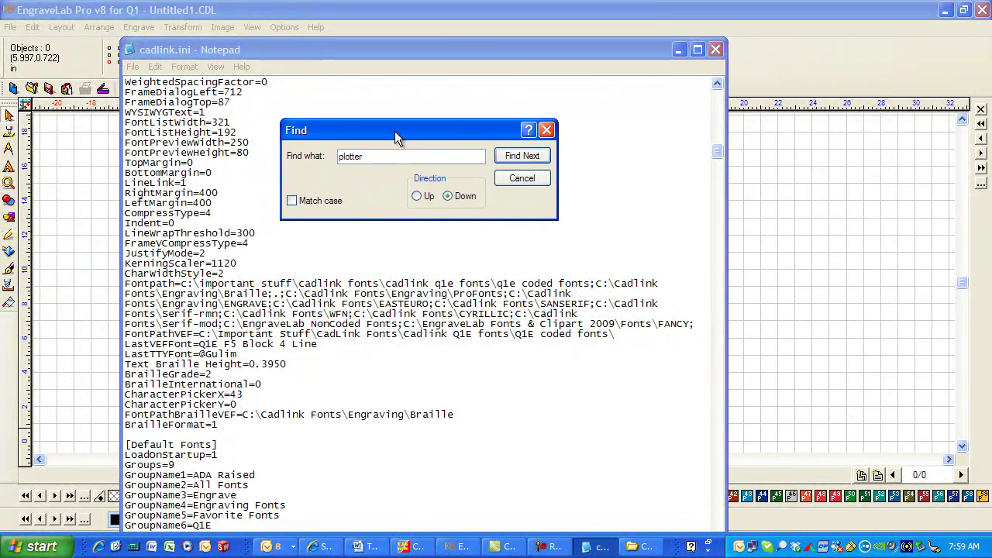
{"action": "left_click", "coordinate": [525, 158]}
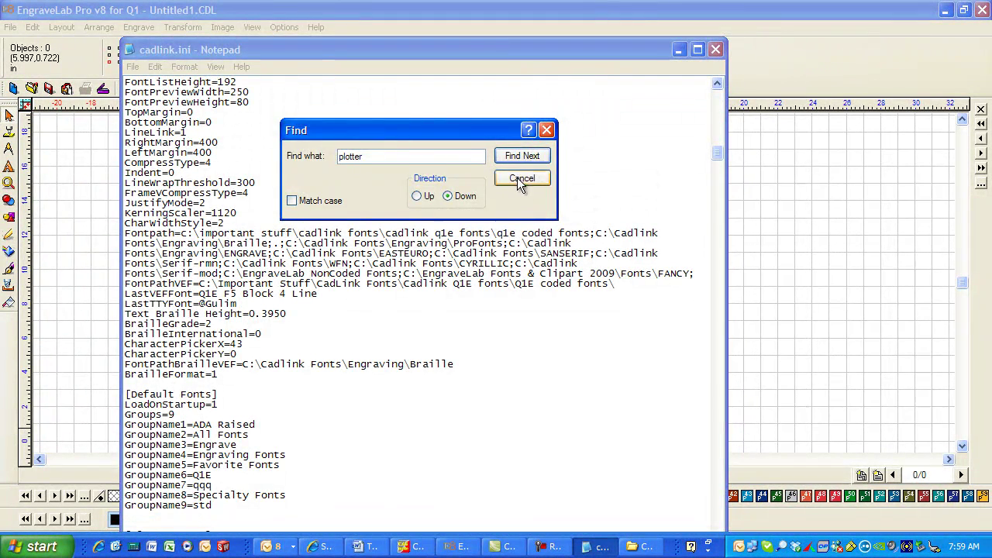
{"action": "left_click", "coordinate": [519, 178]}
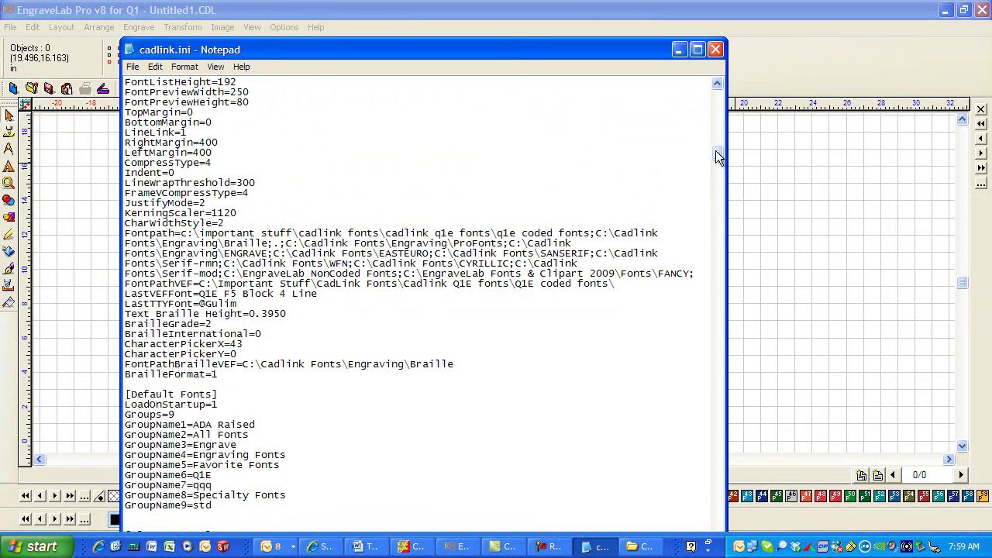
{"action": "left_click_drag", "start_coordinate": [716, 151], "coordinate": [715, 82]}
{"action": "left_click_drag", "start_coordinate": [589, 47], "coordinate": [593, 12]}
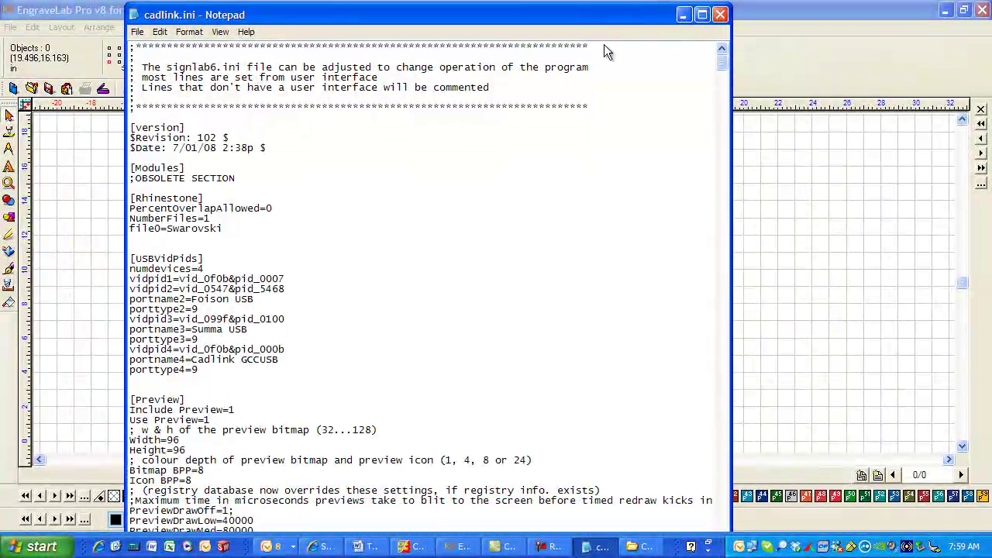
Search 'plotter' again and scroll to [PlotterSetup], placing the cursor near NumberDevices=11.
{"action": "left_click", "coordinate": [161, 33]}
{"action": "left_click", "coordinate": [189, 127]}
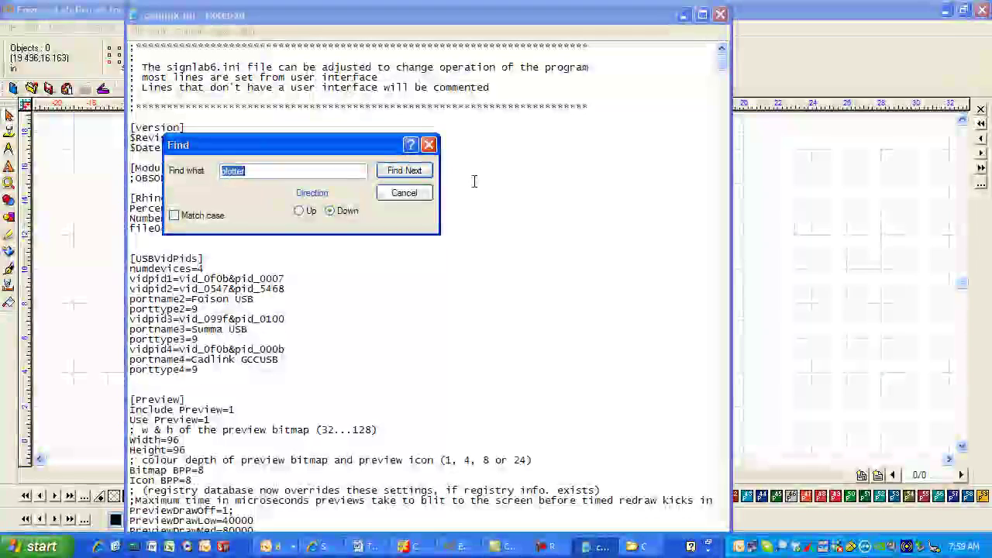
{"action": "left_click", "coordinate": [408, 172]}
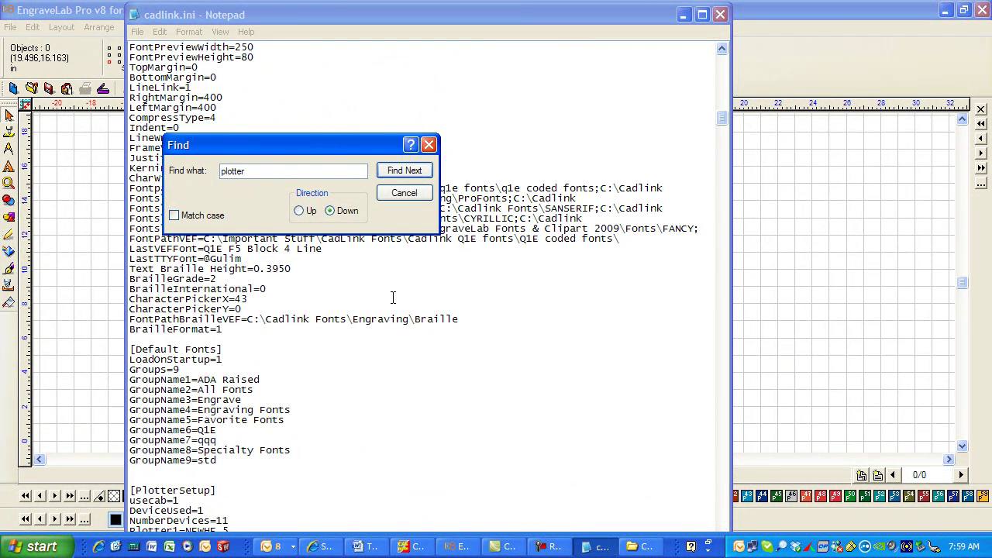
{"action": "left_click", "coordinate": [406, 195]}
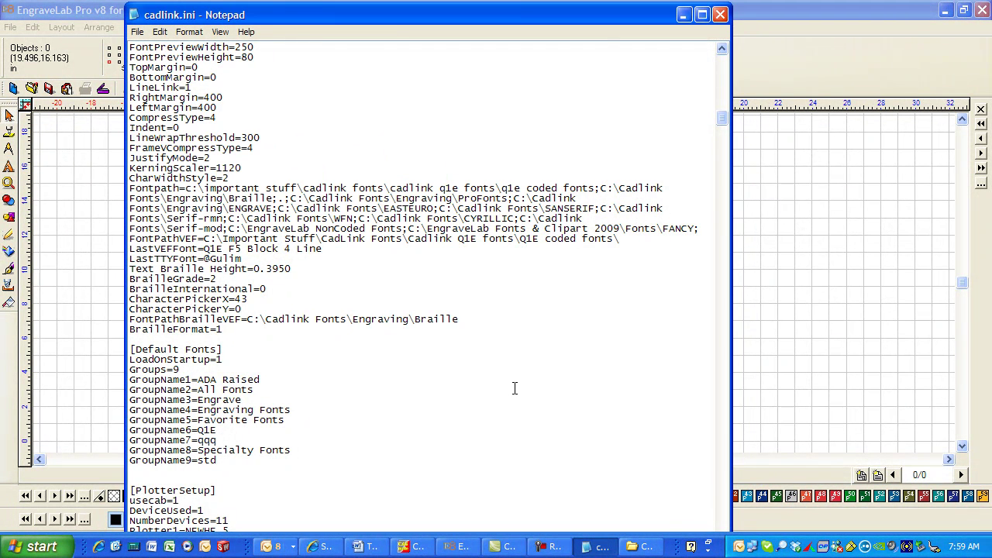
{"action": "scroll", "coordinate": [514, 389], "scroll_direction": "down", "scroll_amount": 2}
{"action": "scroll", "coordinate": [363, 403], "scroll_direction": "down", "scroll_amount": 3}
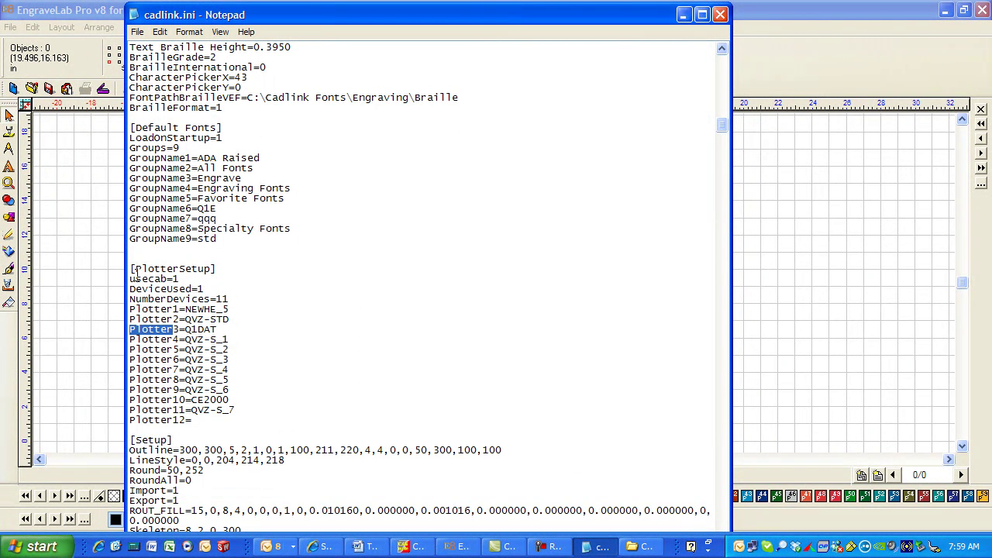
{"action": "left_click", "coordinate": [232, 299]}
{"action": "key", "text": "Up"}
Browse the program folder's ini files down to Q1DAT.INI.
{"action": "left_click", "coordinate": [641, 546]}
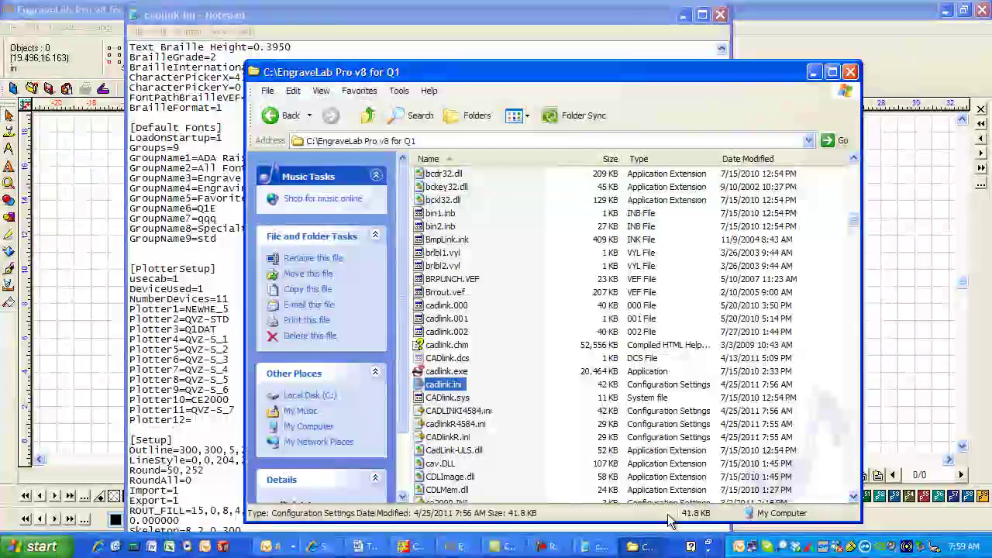
{"action": "scroll", "coordinate": [512, 376], "scroll_direction": "down", "scroll_amount": 2}
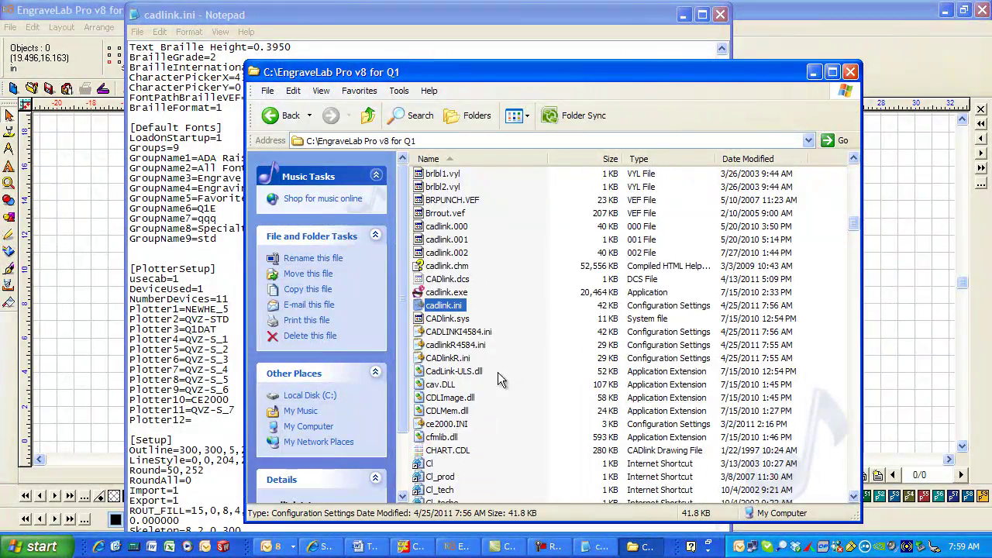
{"action": "left_click", "coordinate": [460, 335]}
{"action": "scroll", "coordinate": [488, 344], "scroll_direction": "down", "scroll_amount": 1}
{"action": "scroll", "coordinate": [487, 341], "scroll_direction": "up", "scroll_amount": 2}
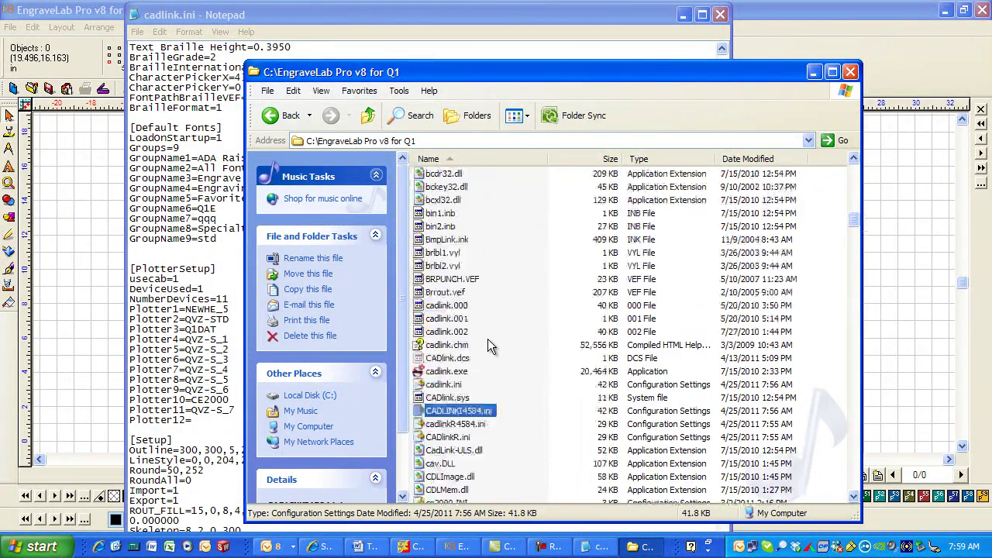
{"action": "scroll", "coordinate": [490, 328], "scroll_direction": "down", "scroll_amount": 12}
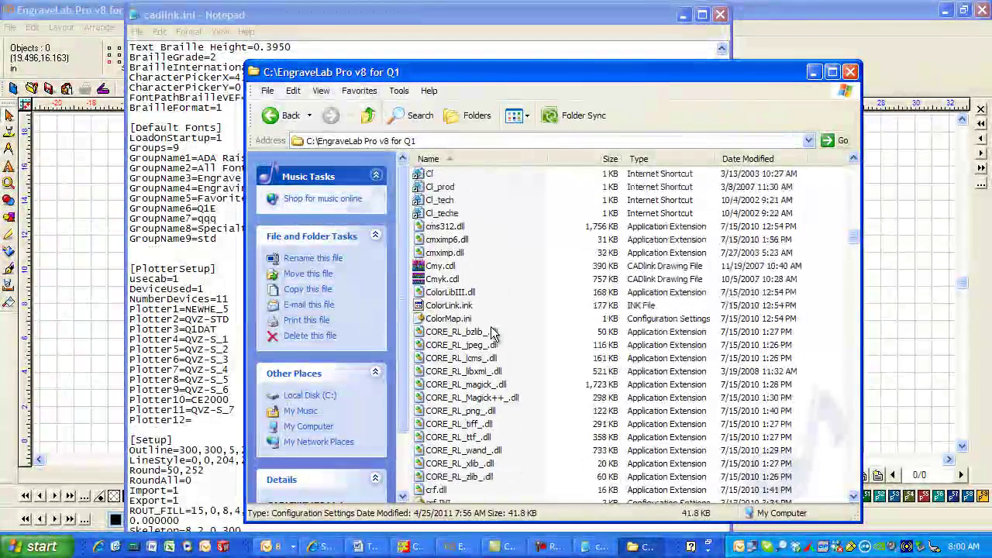
{"action": "scroll", "coordinate": [491, 331], "scroll_direction": "down", "scroll_amount": 9}
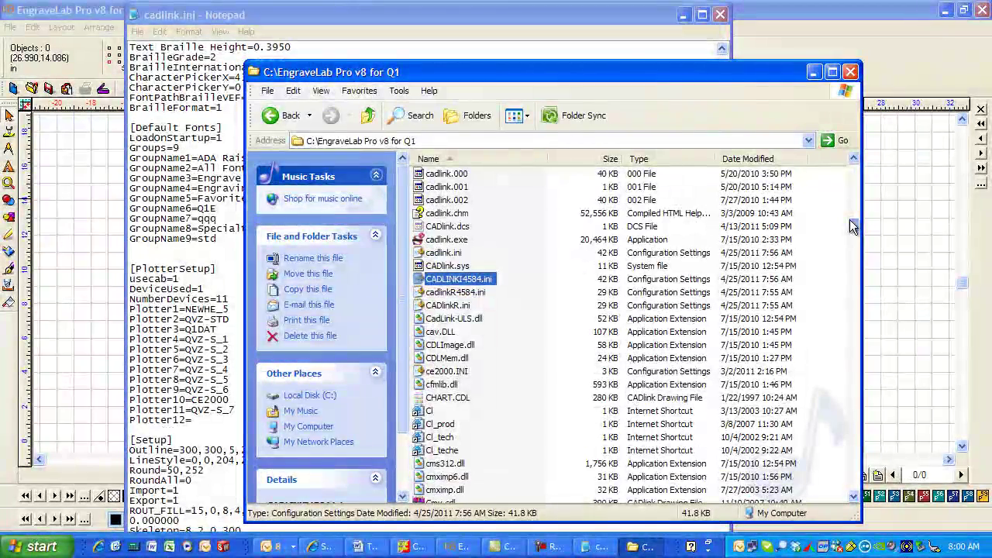
{"action": "left_click", "coordinate": [447, 307]}
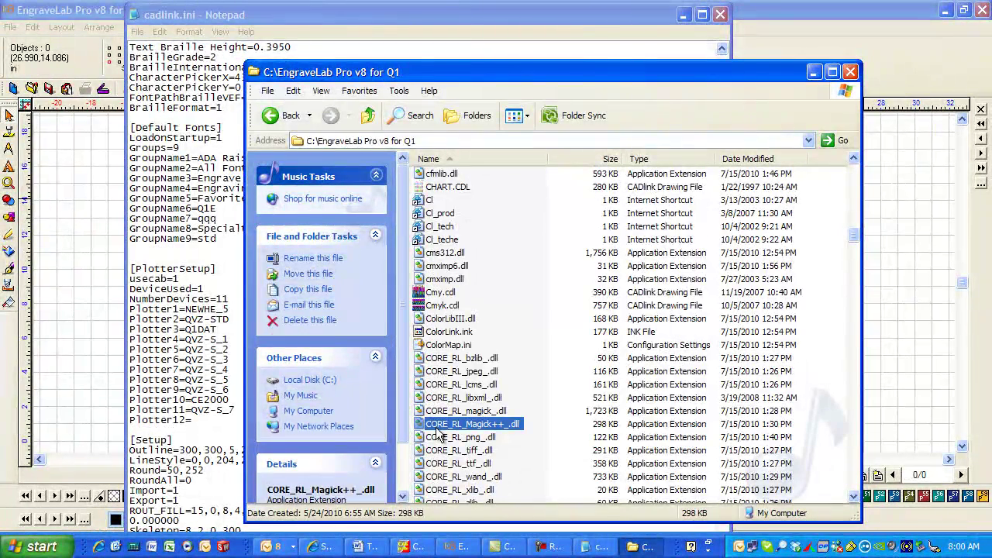
{"action": "key", "text": "q"}
{"action": "scroll", "coordinate": [505, 422], "scroll_direction": "down", "scroll_amount": 1}
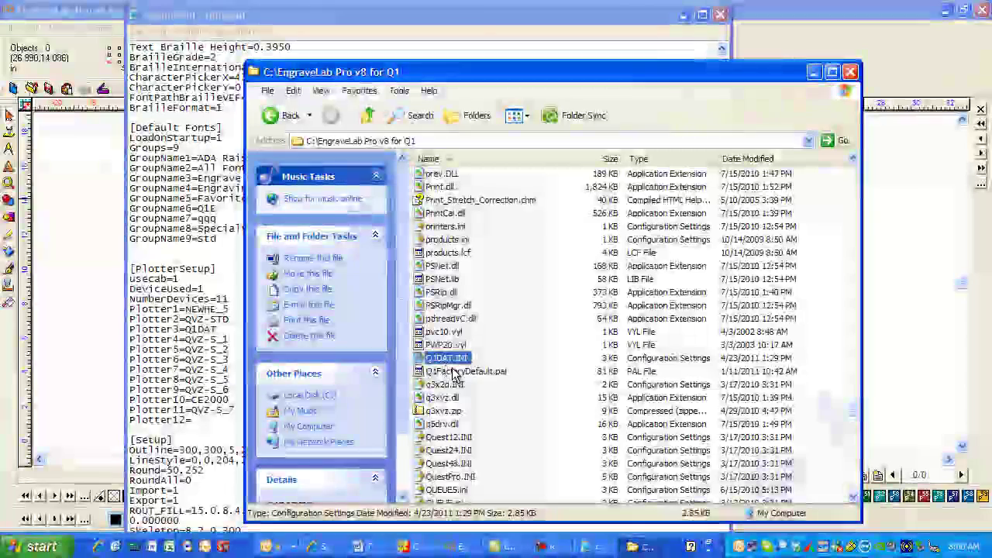
Copy the name 'Q1DAT' from Q1DAT.INI's rename box, leaving the file unchanged.
{"action": "key", "text": "F2"}
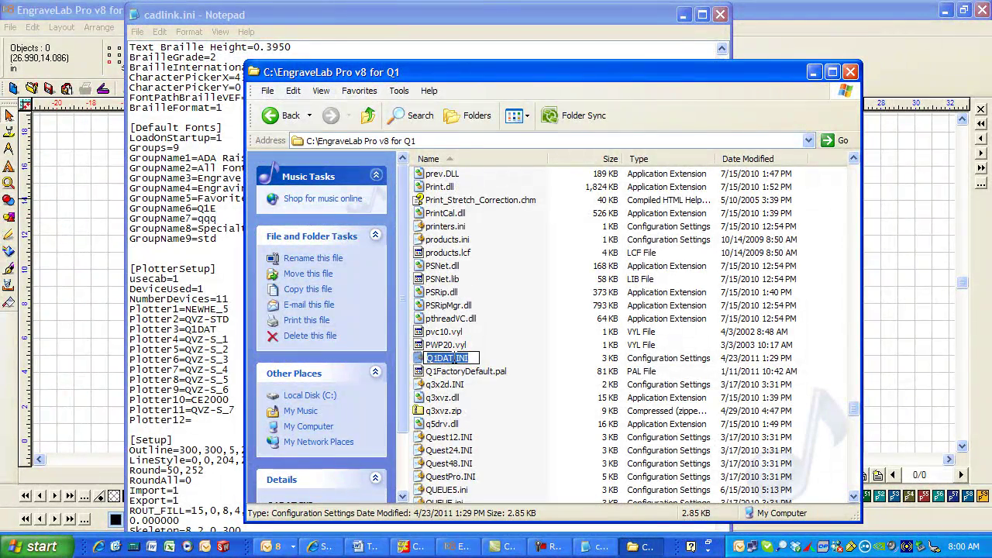
{"action": "left_click_drag", "start_coordinate": [454, 358], "coordinate": [424, 359]}
{"action": "right_click", "coordinate": [434, 363]}
{"action": "left_click", "coordinate": [465, 405]}
{"action": "left_click", "coordinate": [500, 365]}
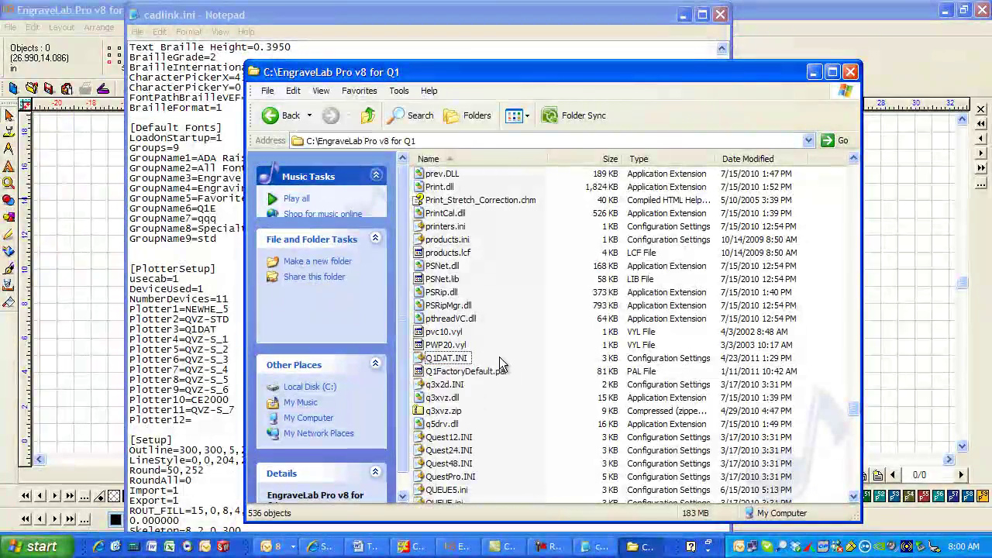
Enter Plotter12=Q1DAT in cadlink.ini and change NumberDevices from 11 to 12.
{"action": "left_click", "coordinate": [224, 260]}
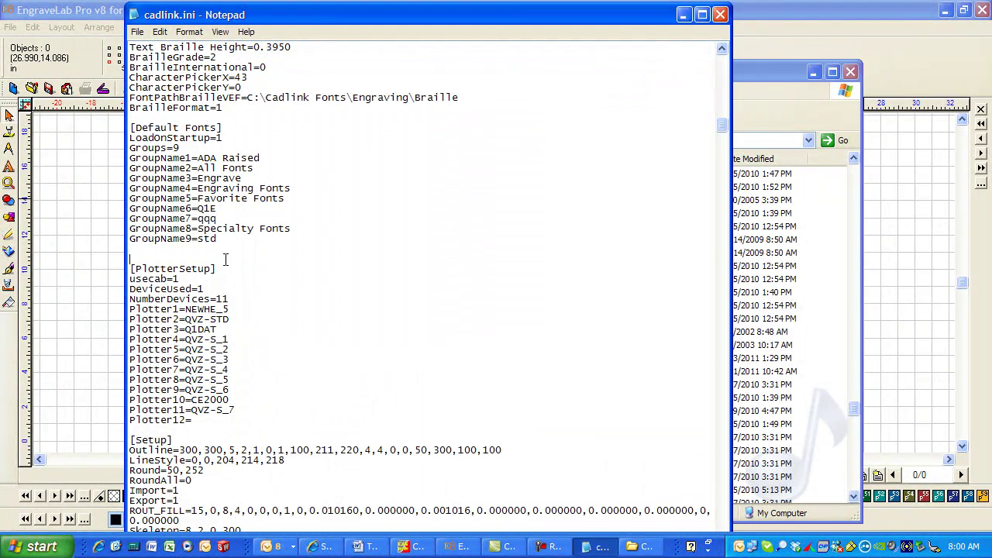
{"action": "scroll", "coordinate": [272, 274], "scroll_direction": "down", "scroll_amount": 2}
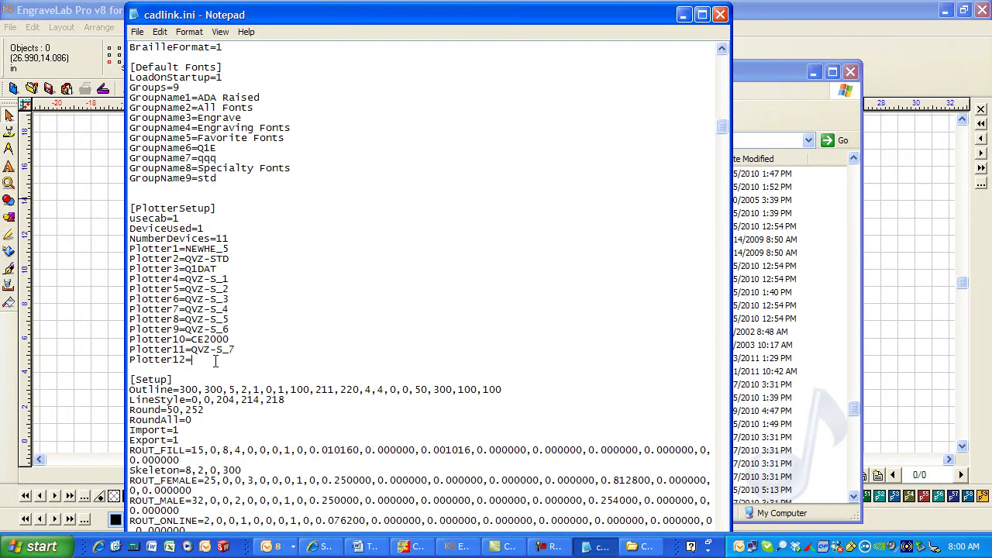
{"action": "type", "text": "Q1DAT"}
Save and close the edited cadlink.ini, and close the program folder window.
{"action": "left_click", "coordinate": [720, 15]}
{"action": "left_click", "coordinate": [435, 320]}
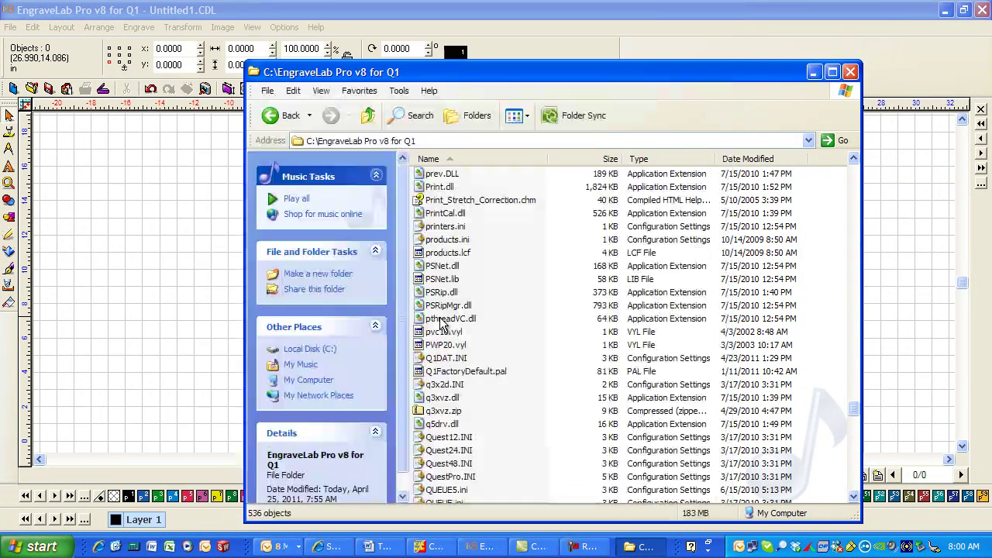
{"action": "left_click", "coordinate": [853, 70]}
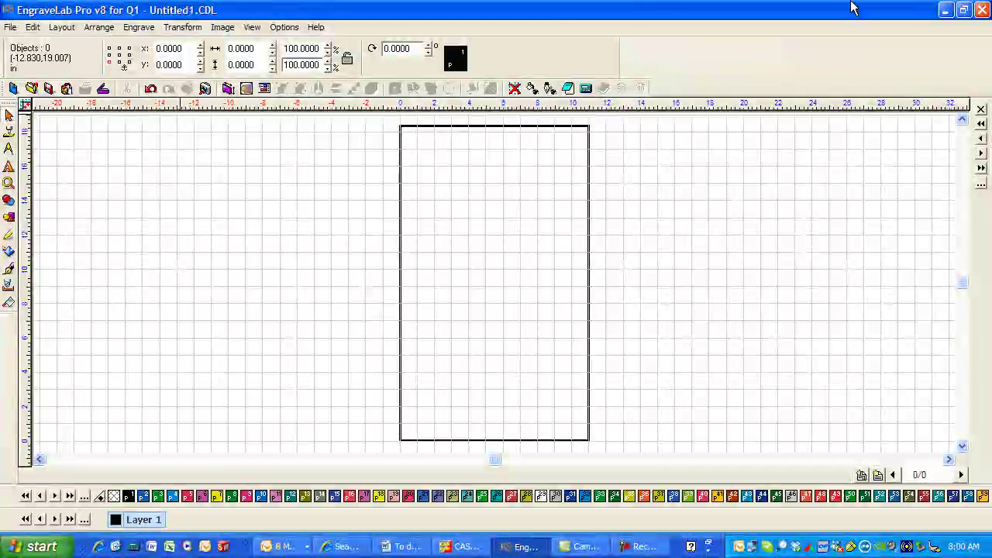
Close EngraveLab without saving the untitled drawing and relaunch it from the Start menu.
{"action": "left_click", "coordinate": [981, 9]}
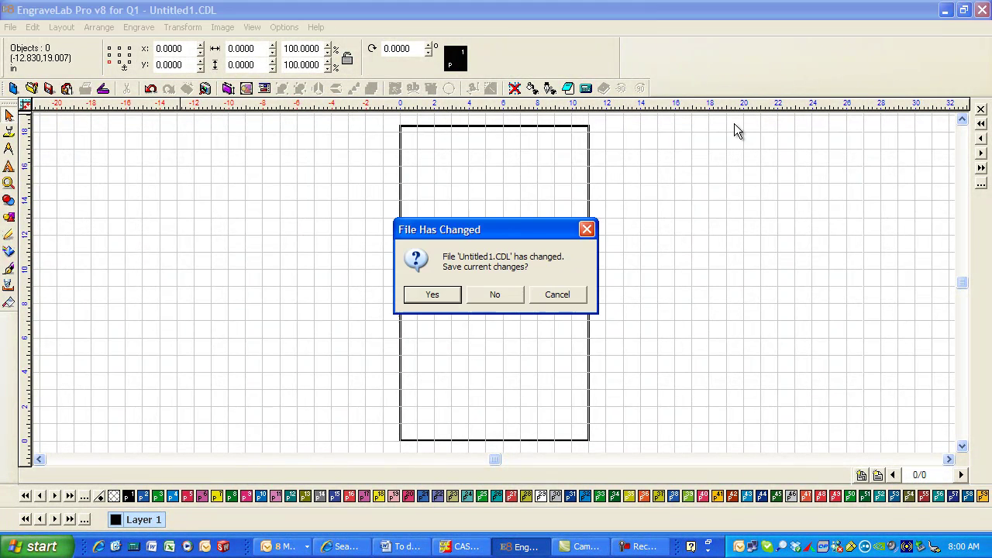
{"action": "left_click", "coordinate": [492, 296]}
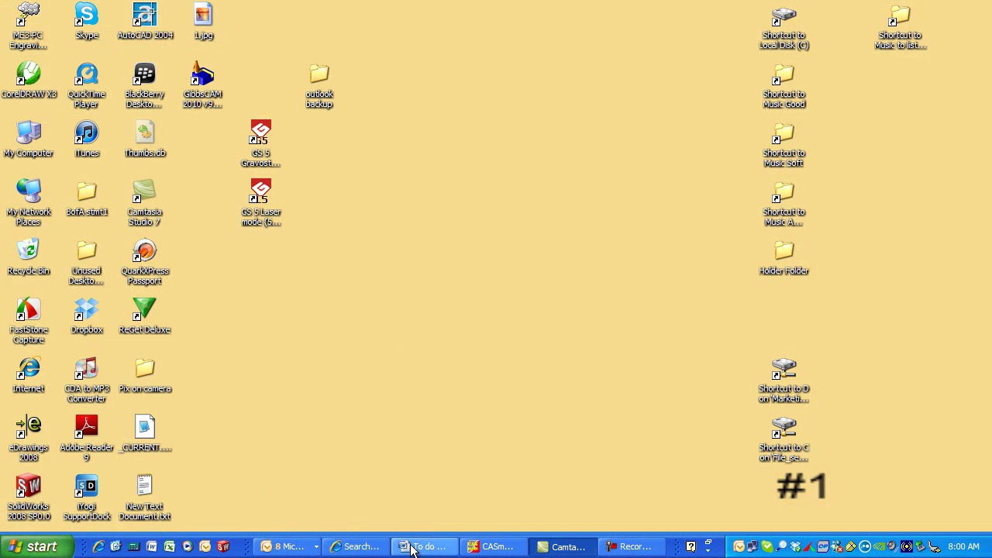
{"action": "left_click", "coordinate": [31, 546]}
{"action": "left_click", "coordinate": [64, 390]}
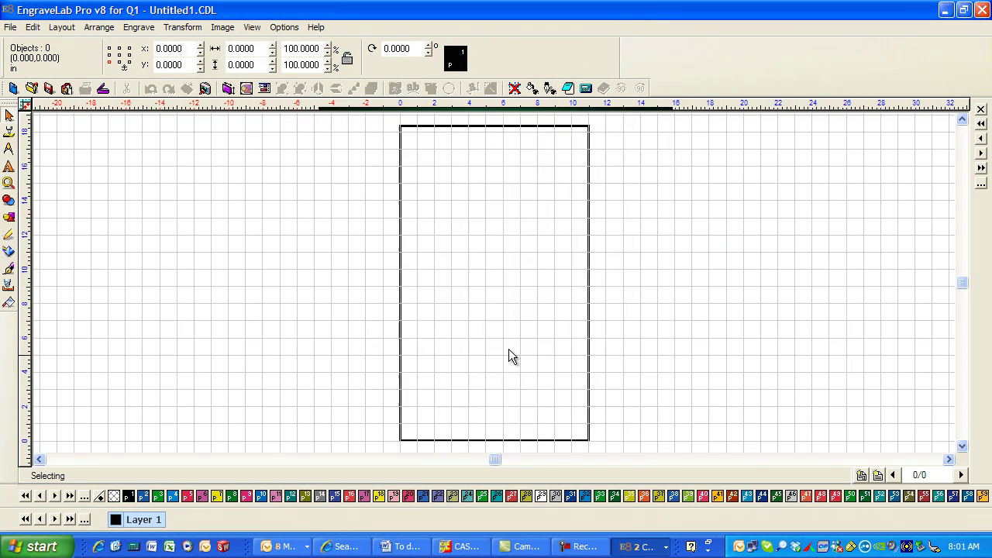
{"action": "left_click", "coordinate": [562, 444]}
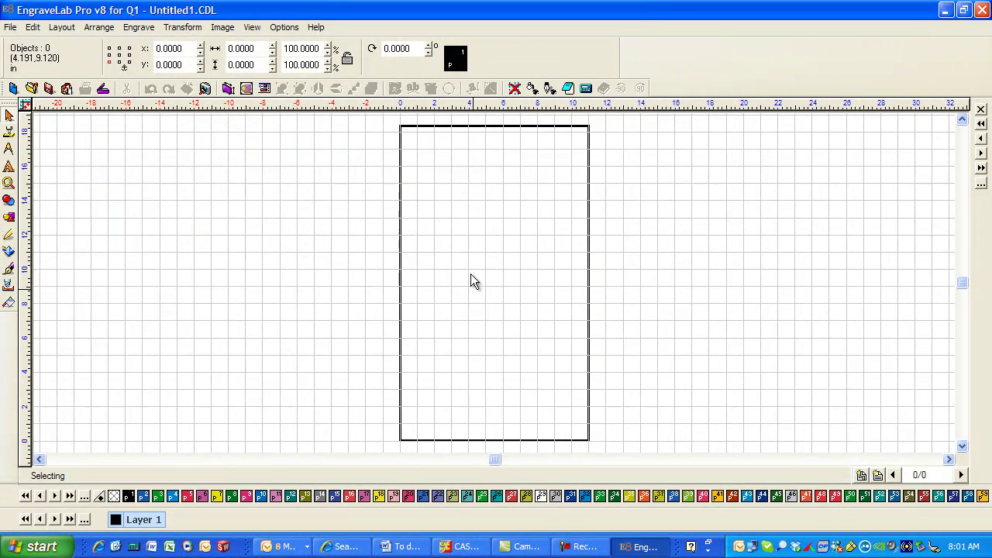
{"action": "left_click", "coordinate": [140, 28]}
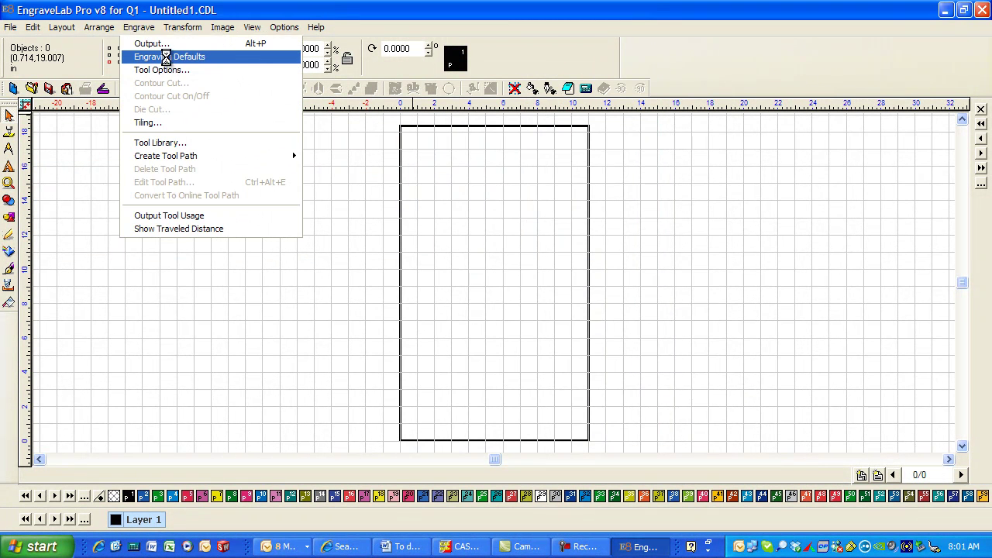
{"action": "left_click", "coordinate": [165, 57]}
{"action": "left_click", "coordinate": [646, 150]}
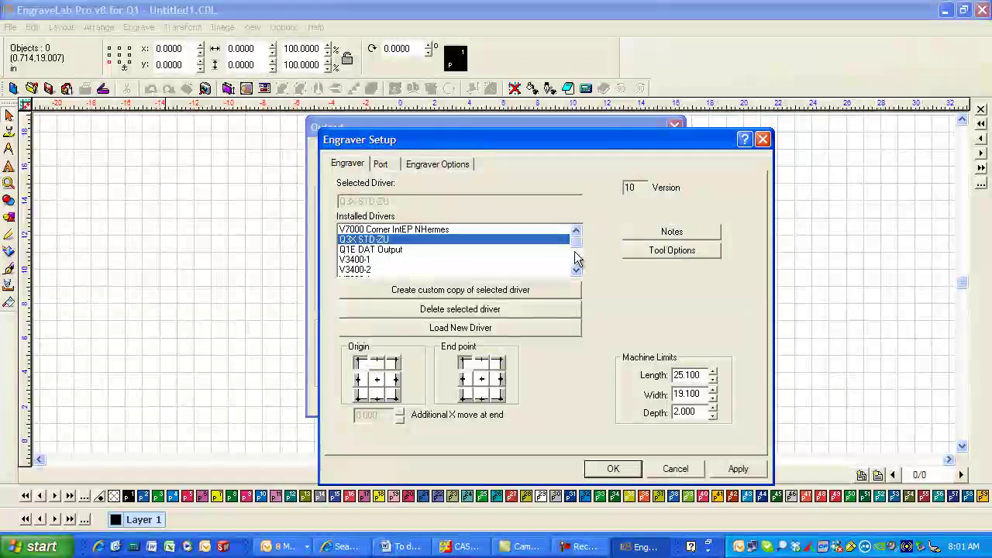
{"action": "left_click", "coordinate": [387, 250]}
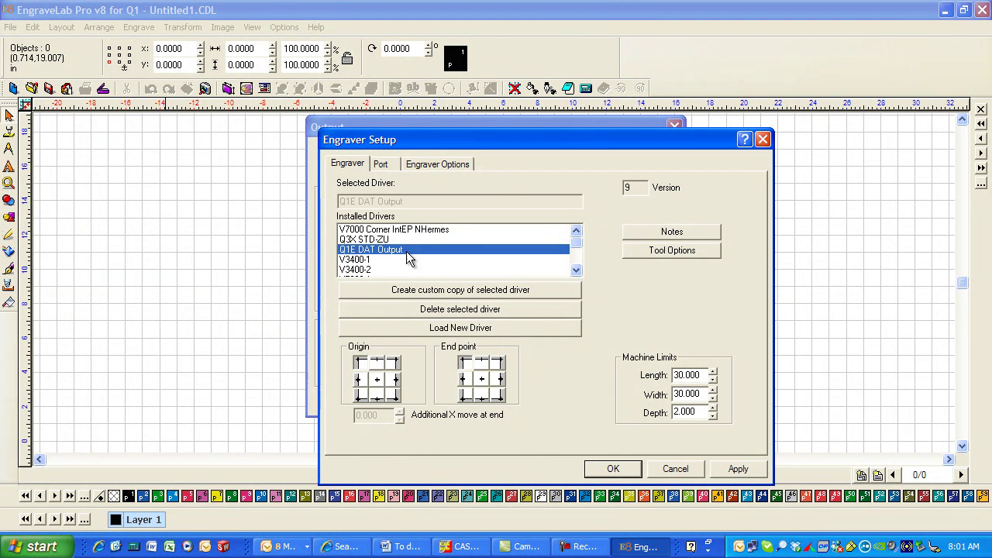
{"action": "mouse_move", "coordinate": [577, 250]}
{"action": "left_mouse_down"}
{"action": "mouse_move", "coordinate": [574, 261]}
{"action": "mouse_move", "coordinate": [578, 244]}
{"action": "left_mouse_up"}
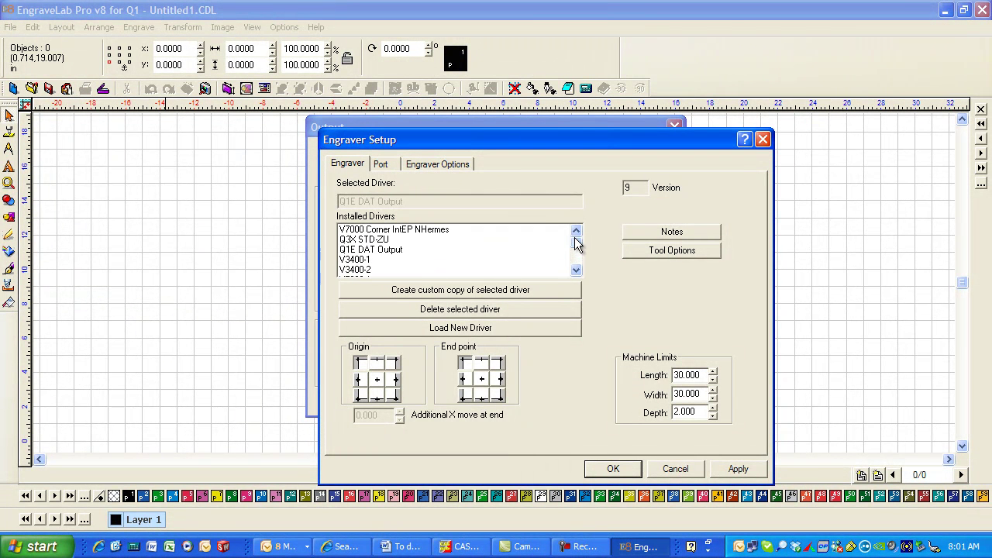
{"action": "left_click", "coordinate": [680, 468]}
{"action": "left_click", "coordinate": [650, 405]}
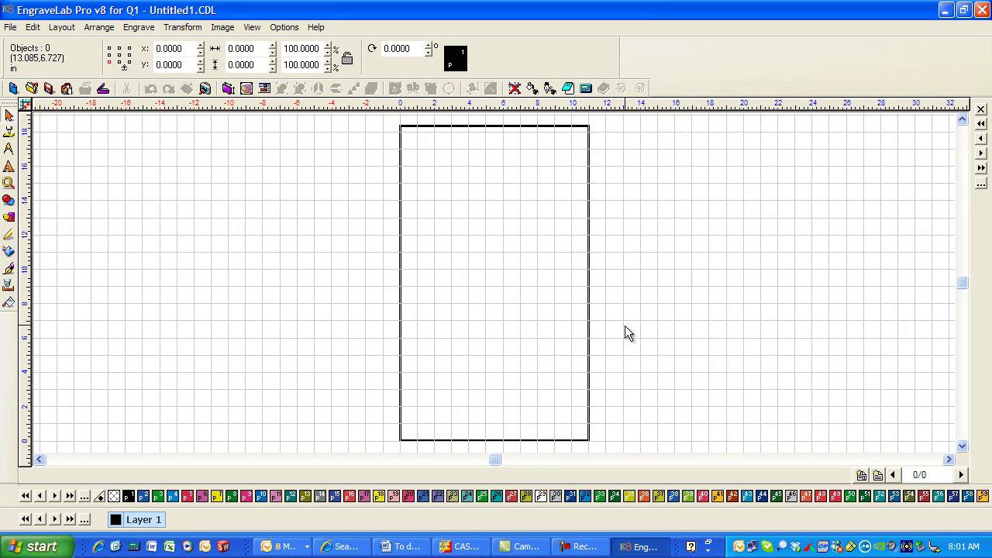